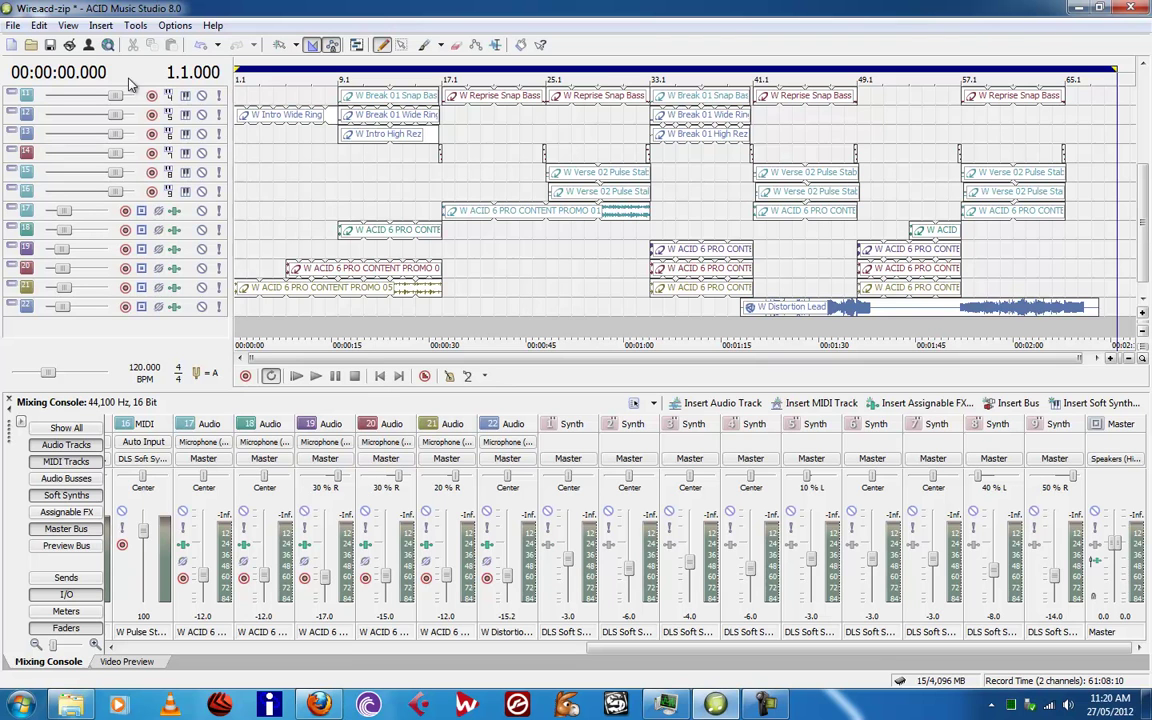
Insert an assignable FX chain containing Sony ExpressFX Reverb and set its mix to 100% reverb and 0% original.
click(101, 26)
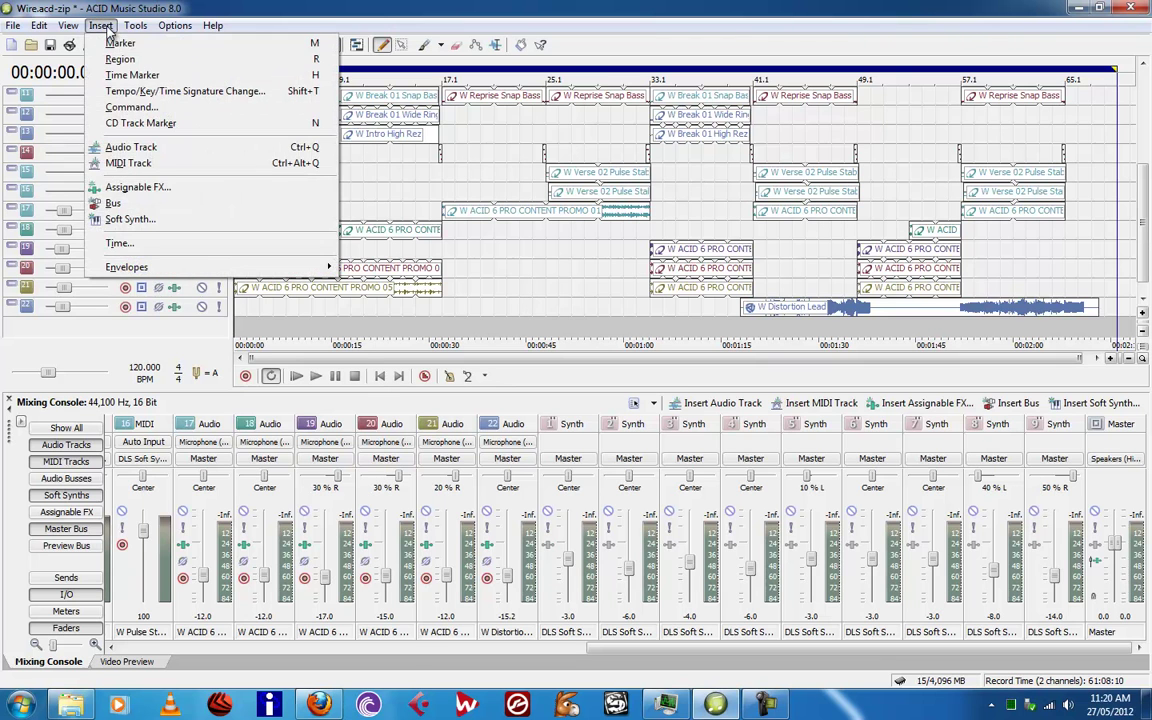
click(134, 190)
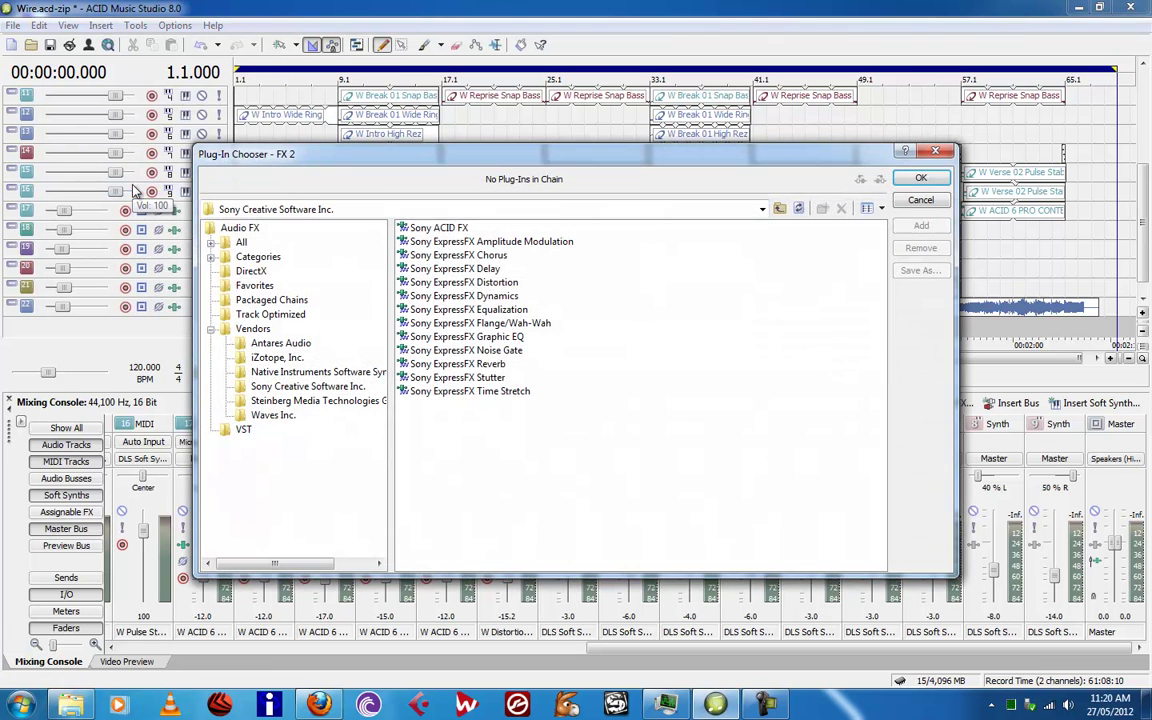
click(460, 366)
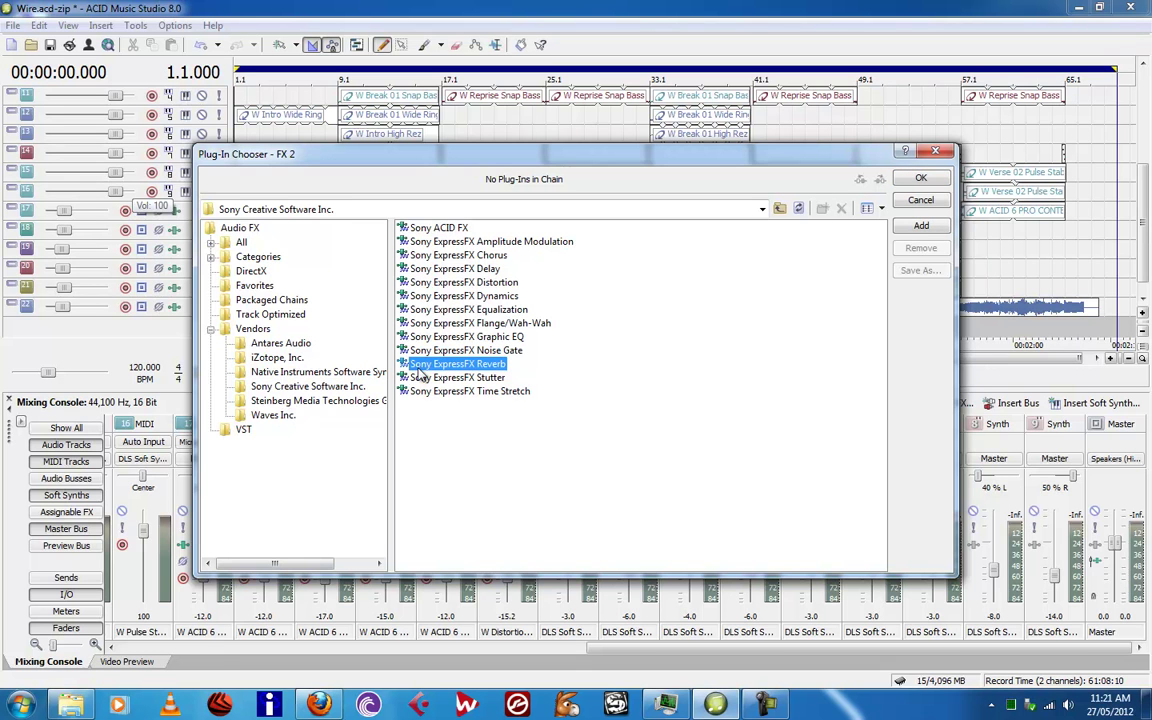
double_click(430, 365)
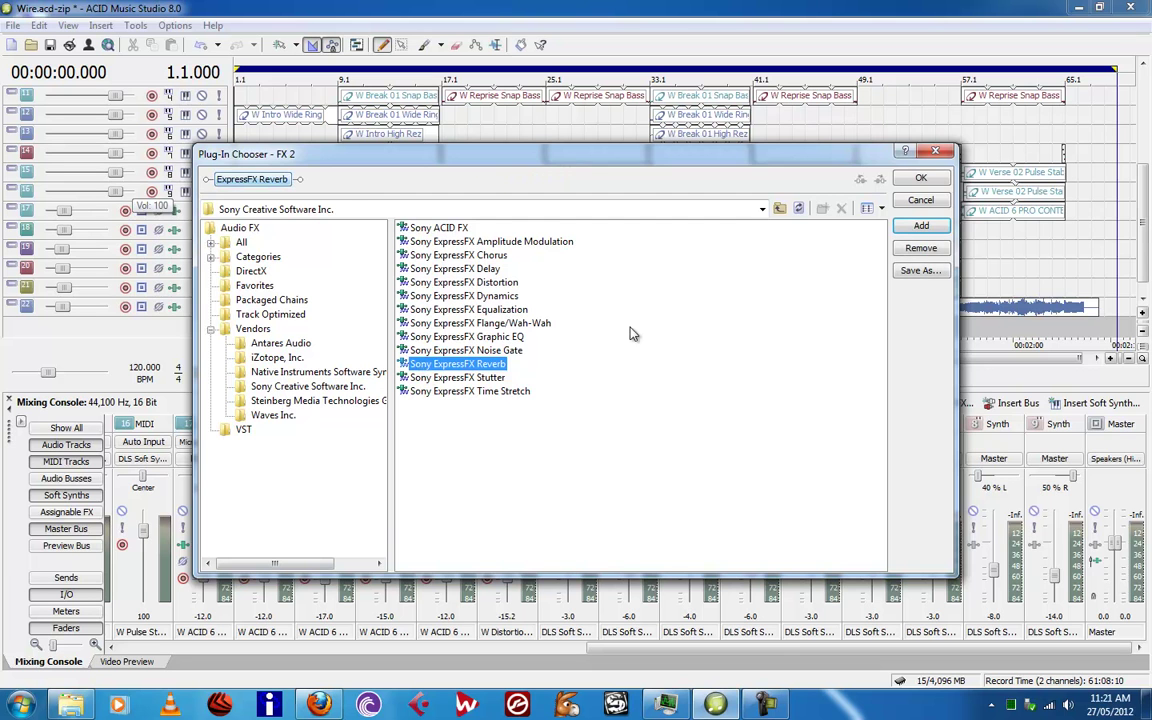
click(919, 179)
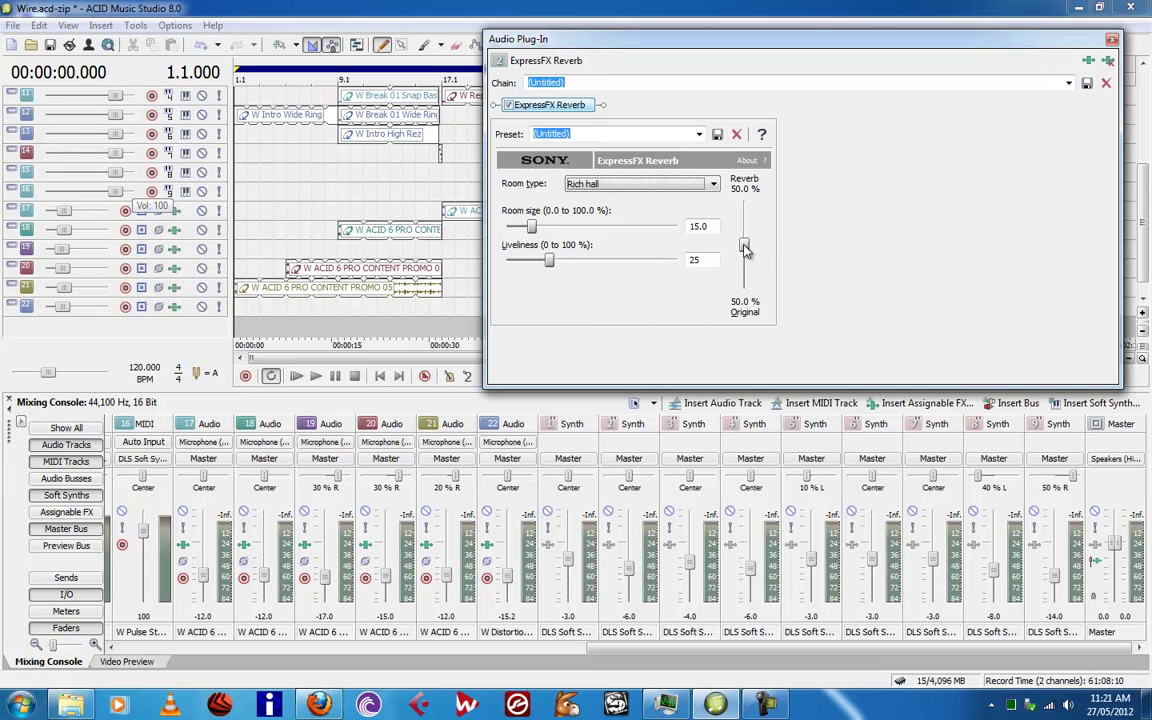
drag(747, 250, 755, 194)
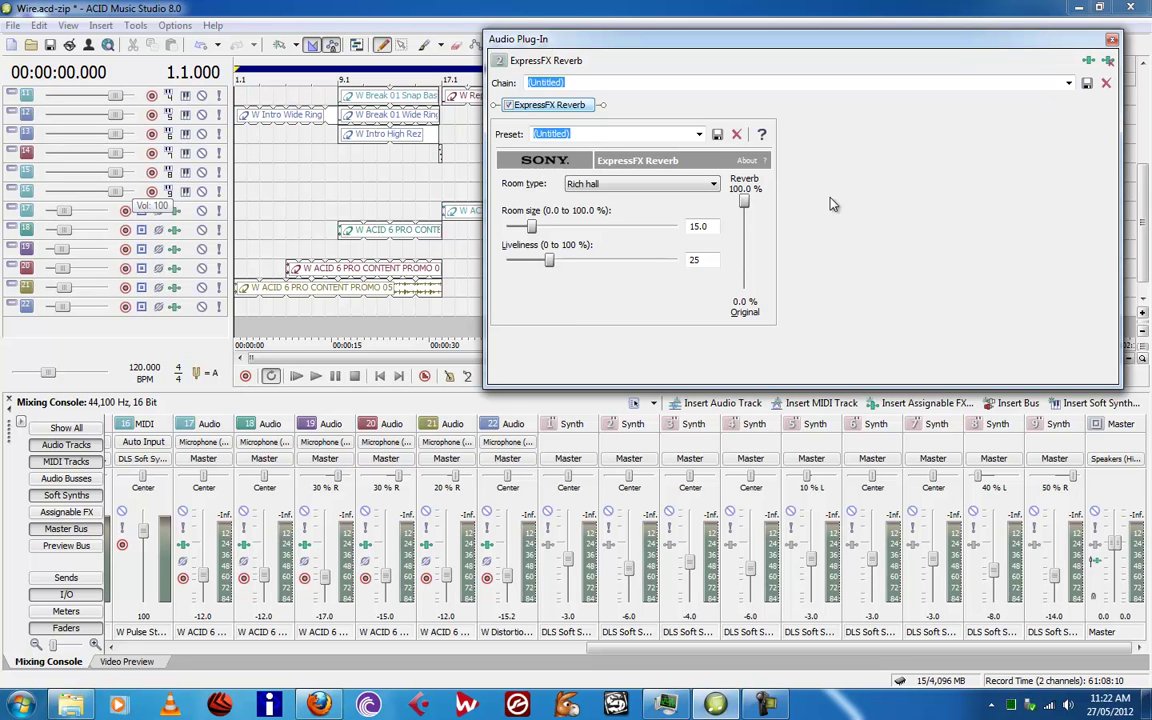
key(alt+F4)
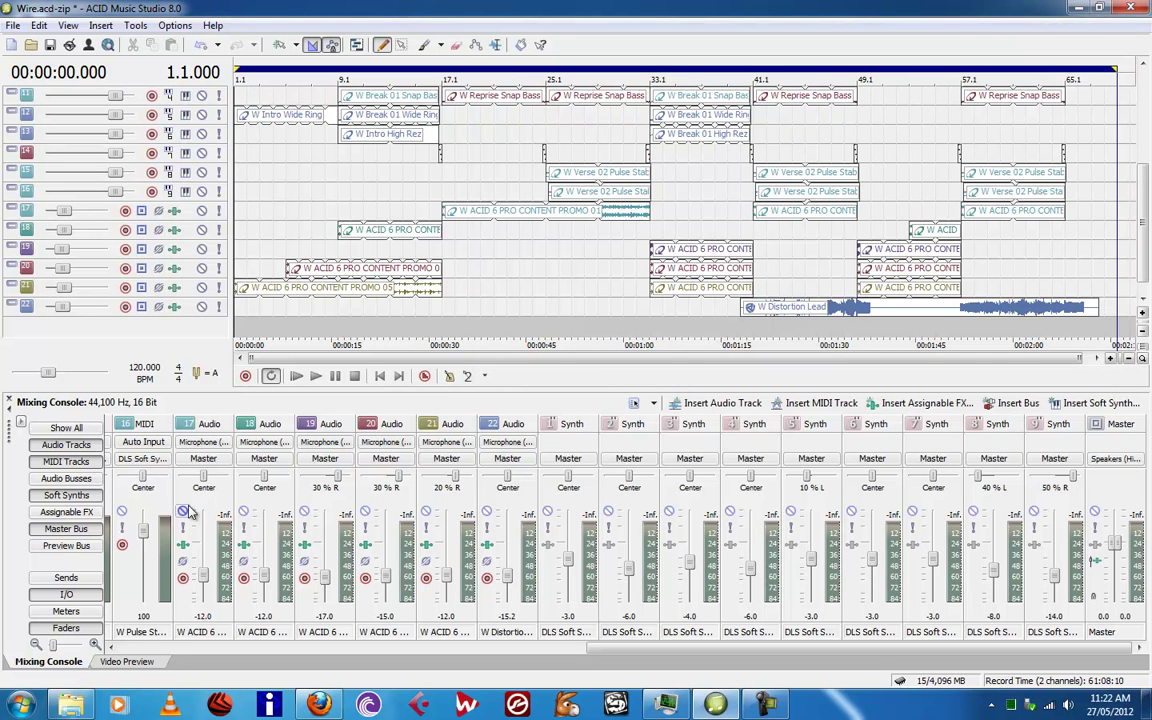
Show the assignable FX channels in the mixing console and check the reverb settings of FX 1.
click(74, 514)
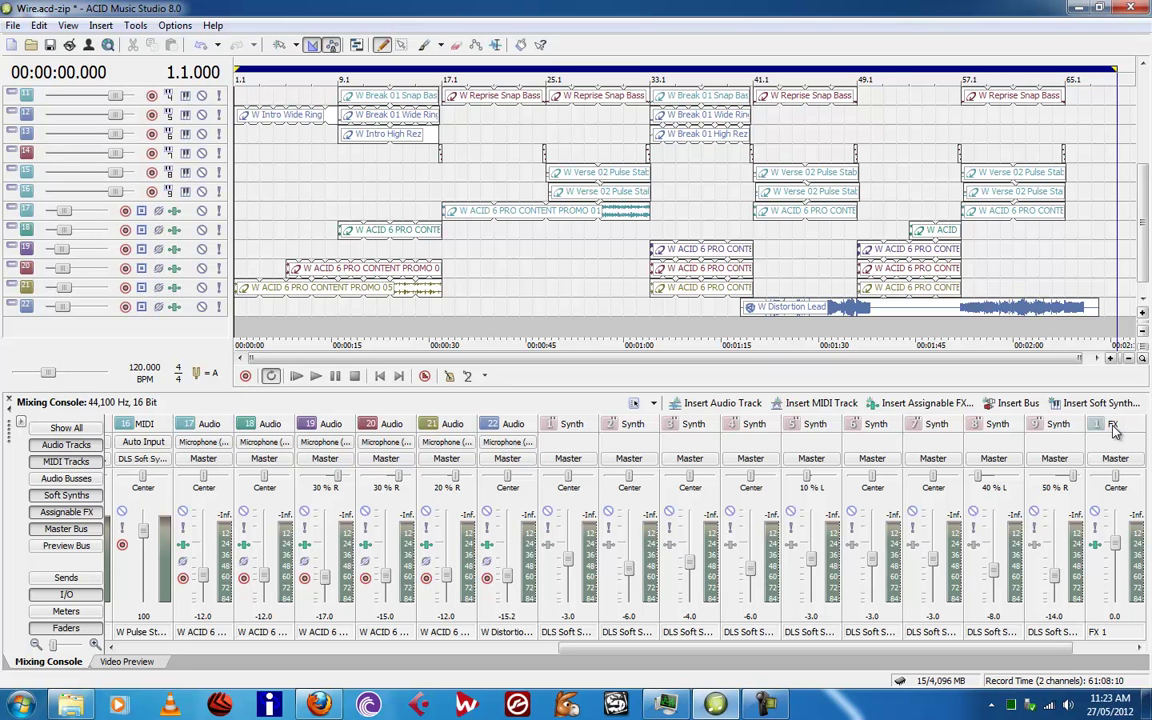
click(1095, 546)
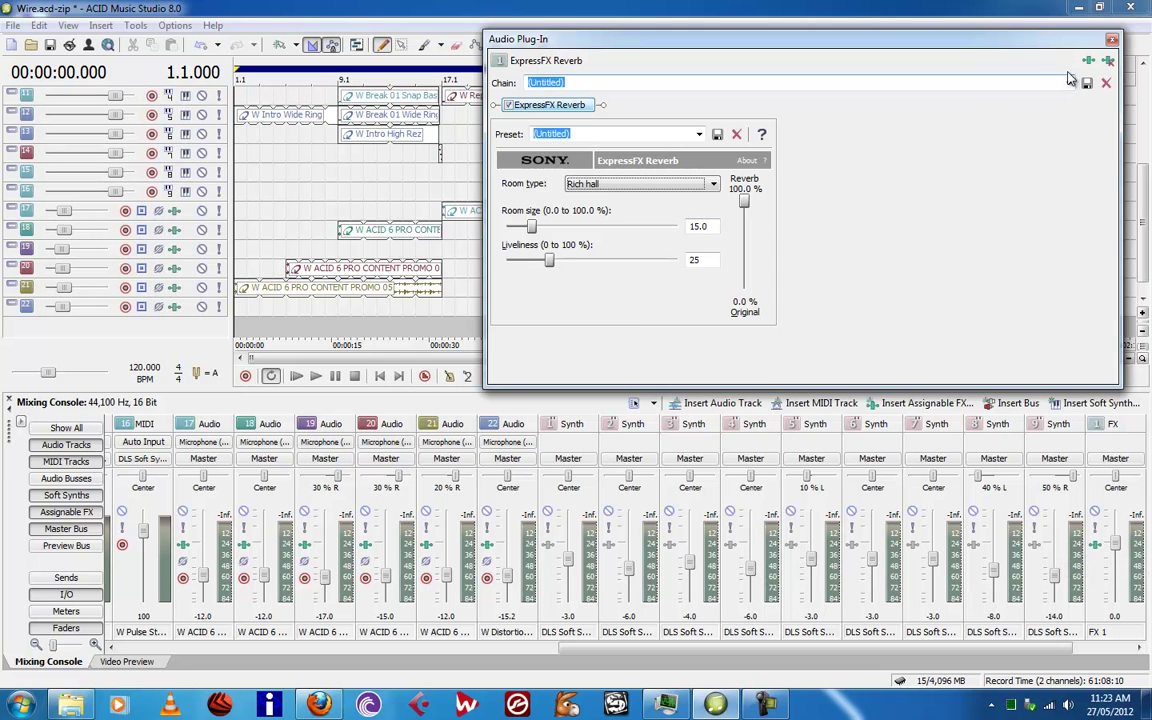
click(1112, 39)
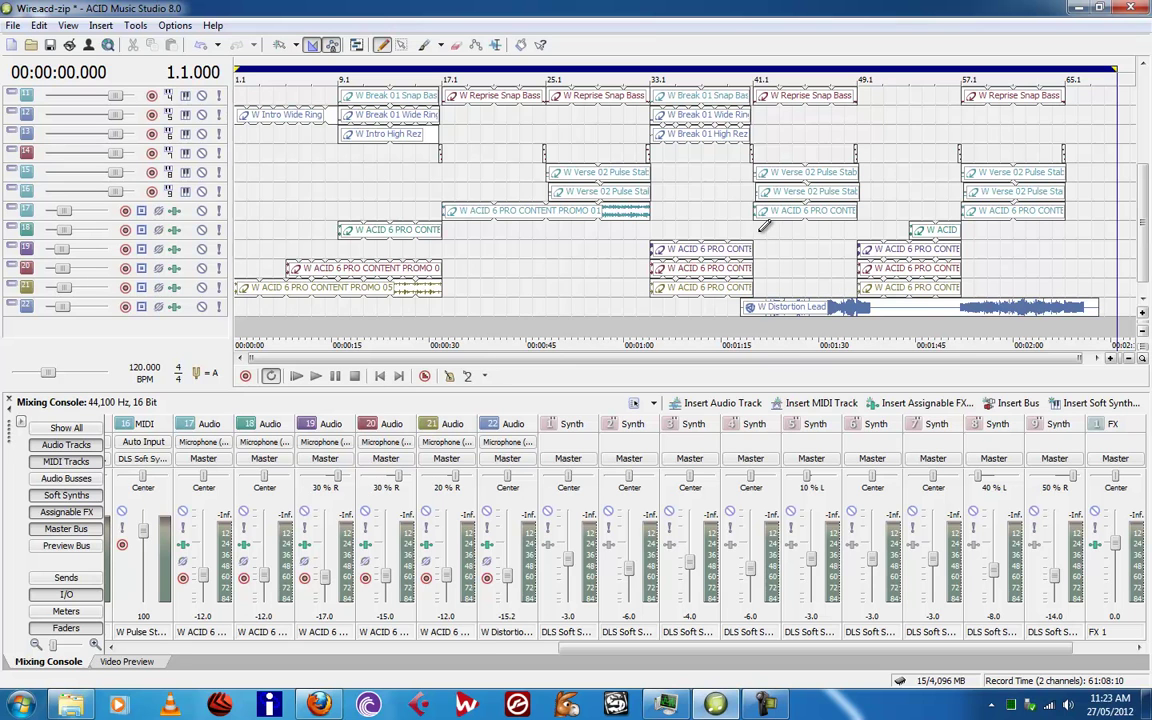
Place the cursor at about 00:01:19.949, solo track 22 (W Distortion Lead) and maximize its track height.
click(678, 225)
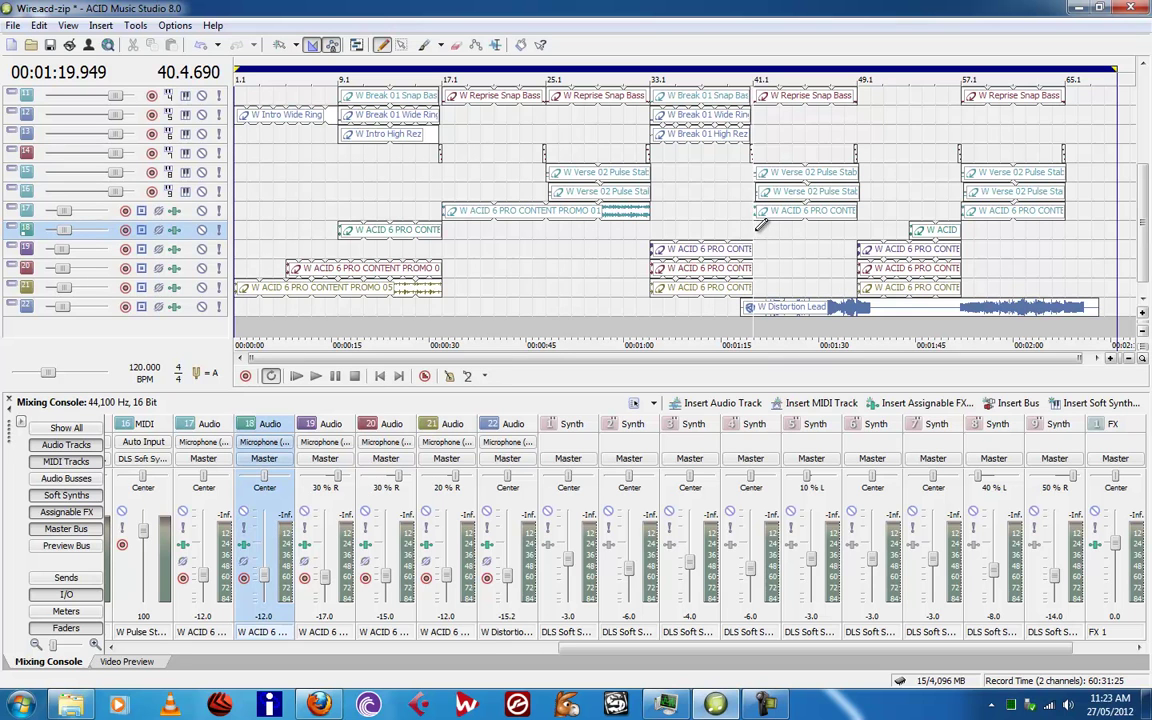
click(218, 306)
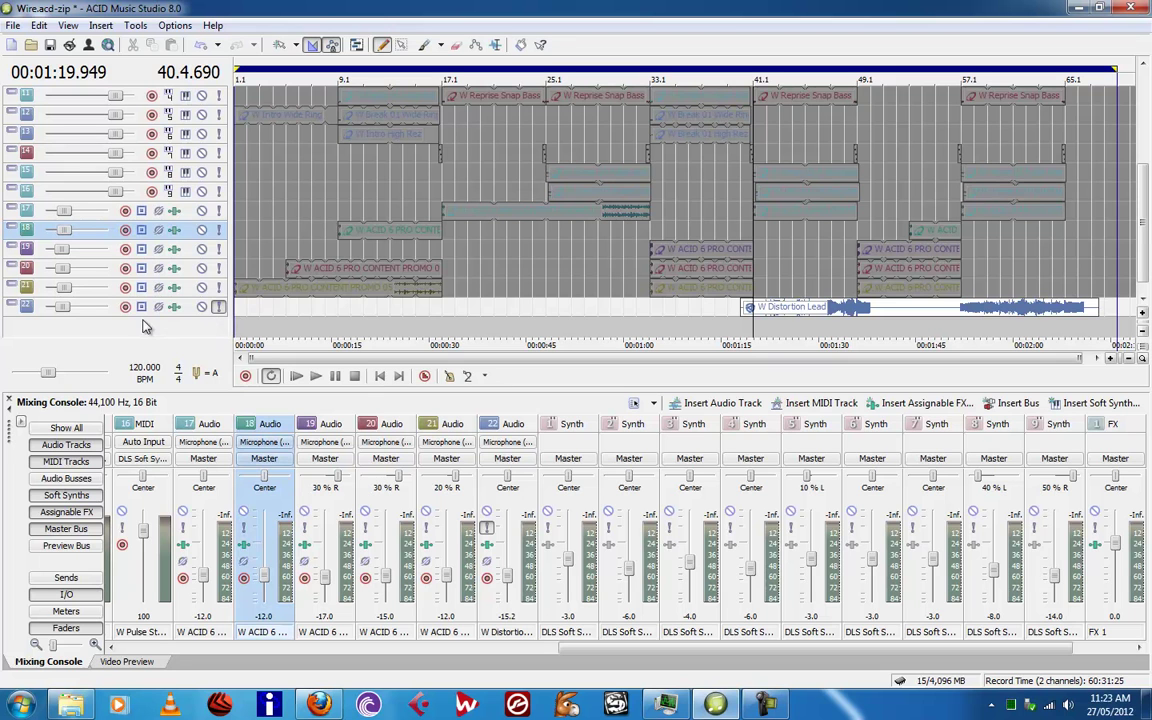
click(12, 306)
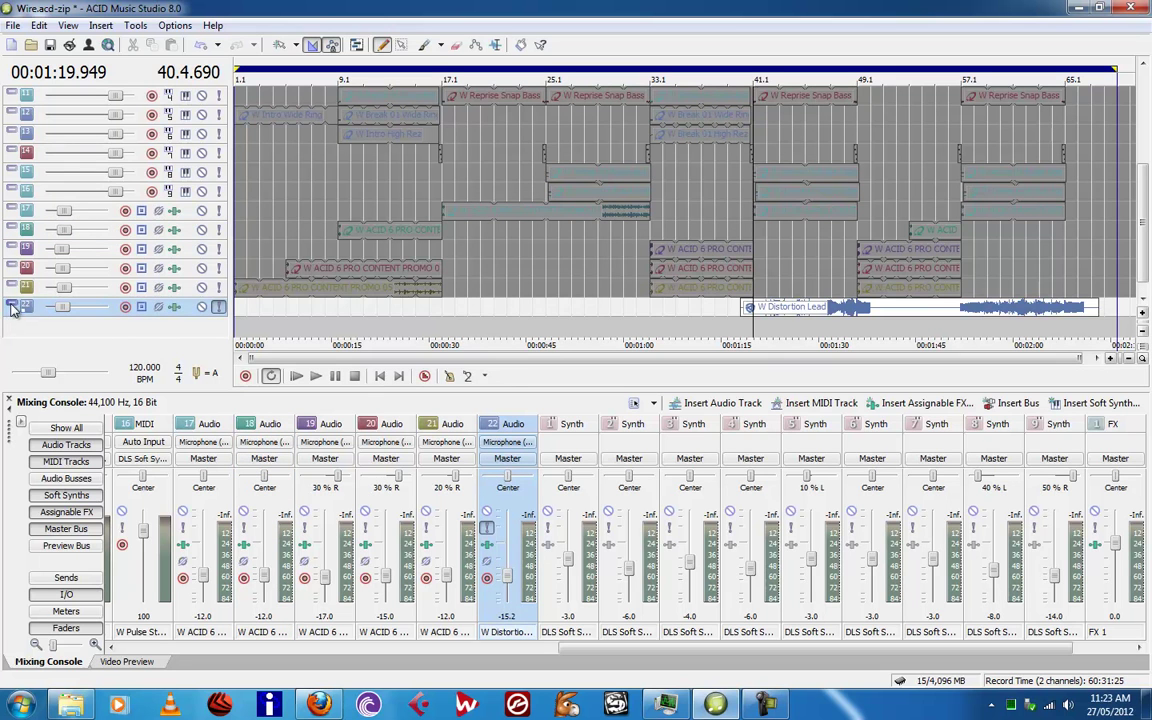
drag(13, 316, 16, 333)
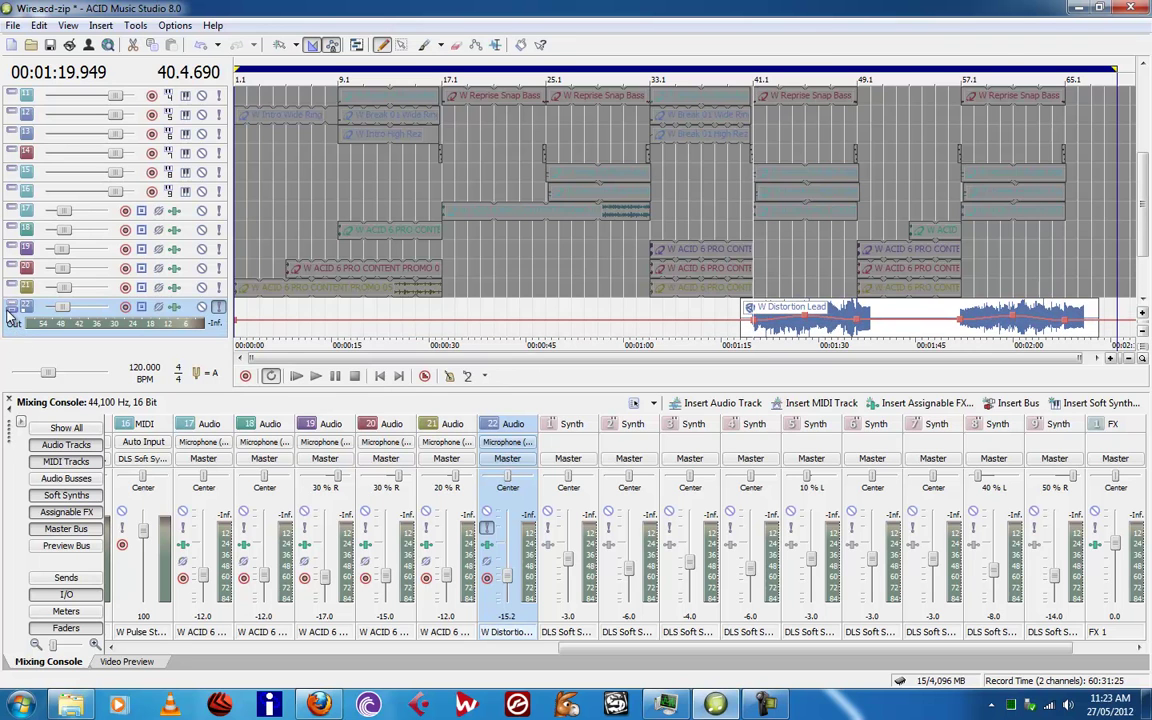
double_click(10, 316)
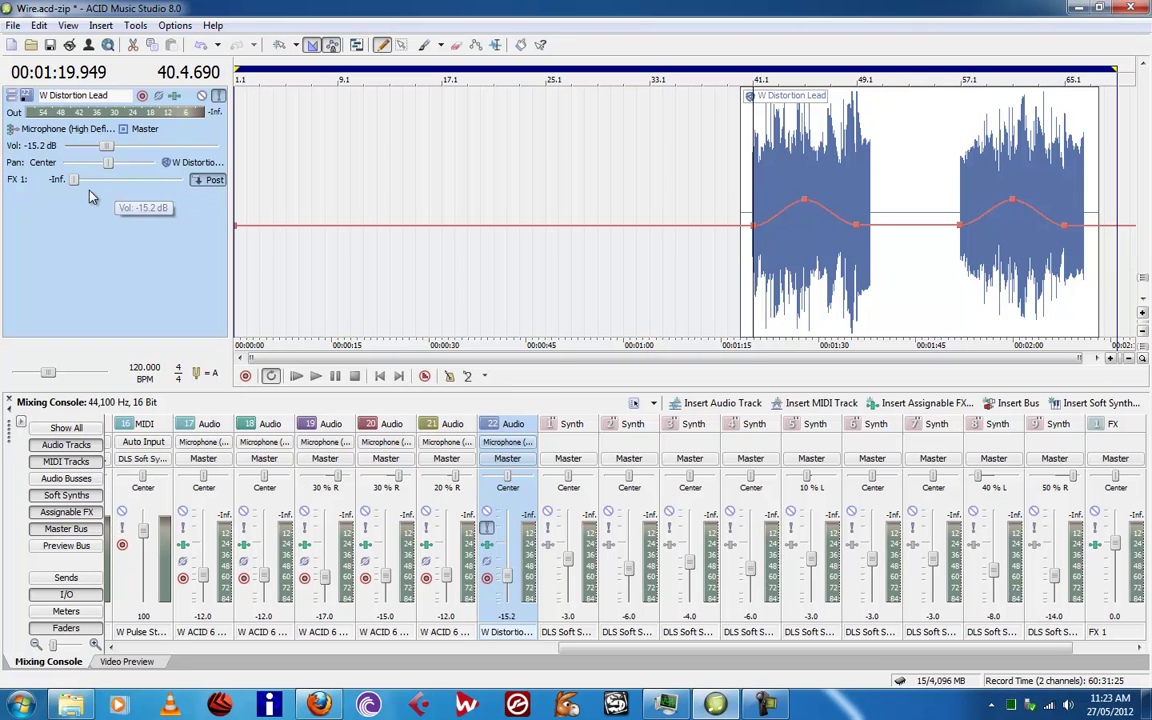
Set the W Distortion Lead track's post-volume FX 1 send to about -1.3 dB and raise it to about 4.6 dB during playback.
mouse_move(73, 180)
mouse_down()
mouse_move(143, 183)
mouse_move(73, 183)
mouse_up()
click(205, 181)
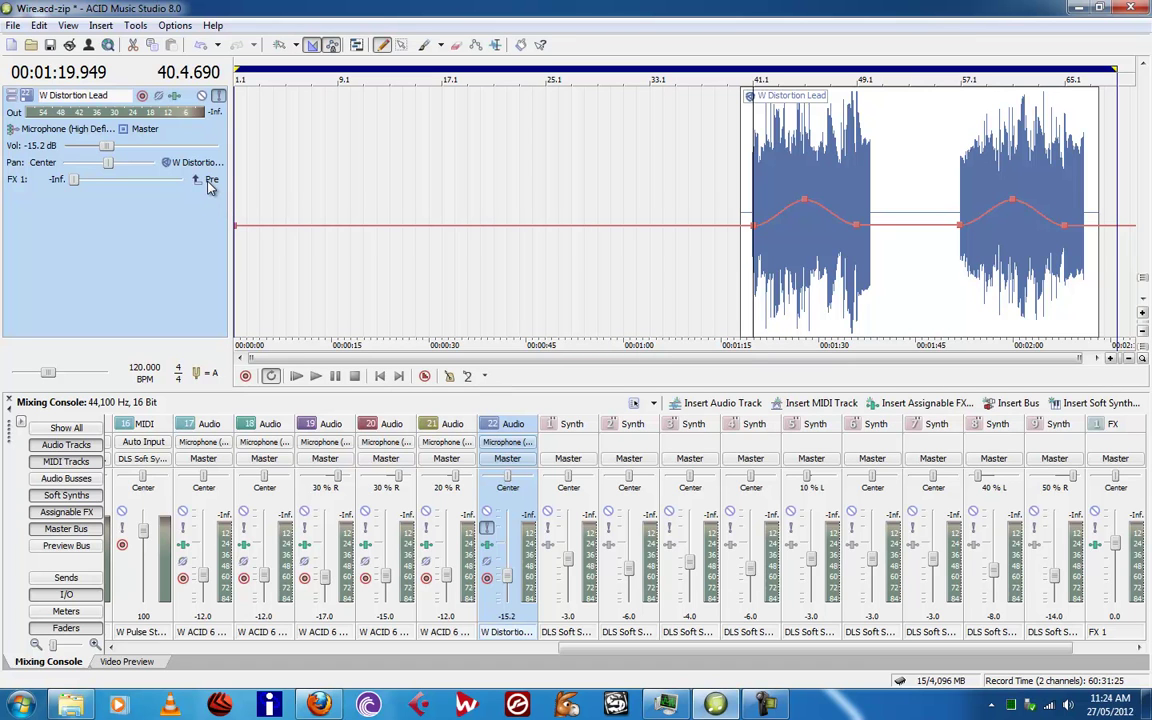
click(210, 184)
drag(73, 179, 135, 183)
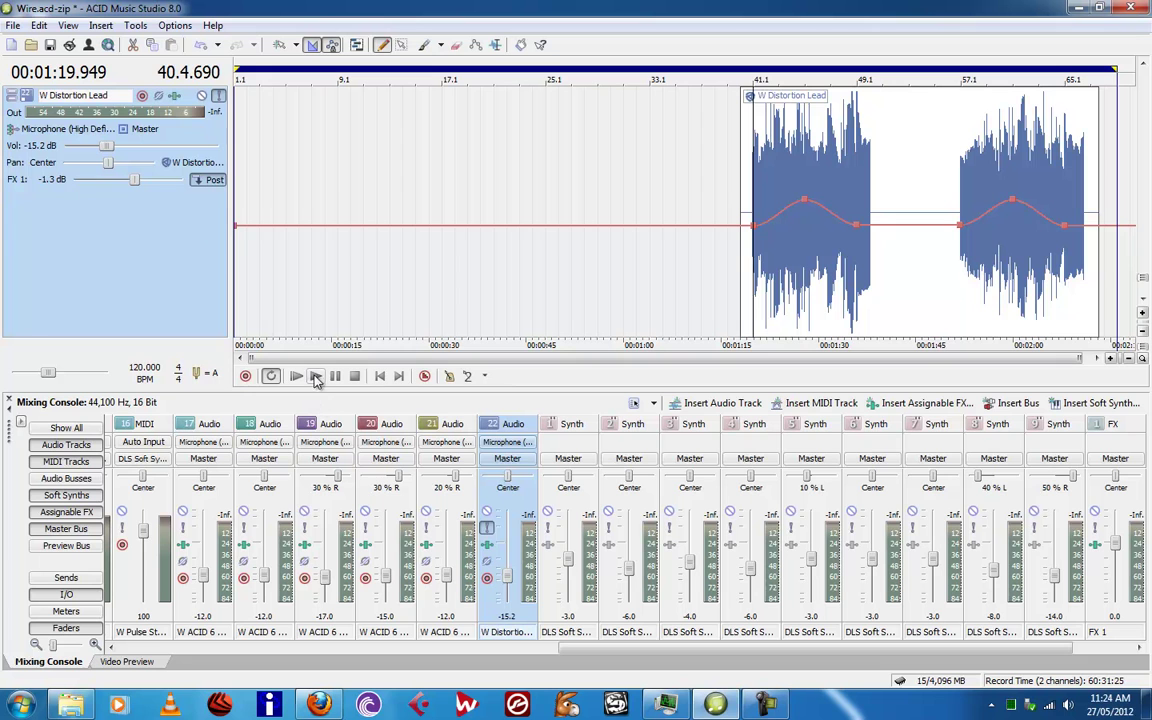
click(315, 377)
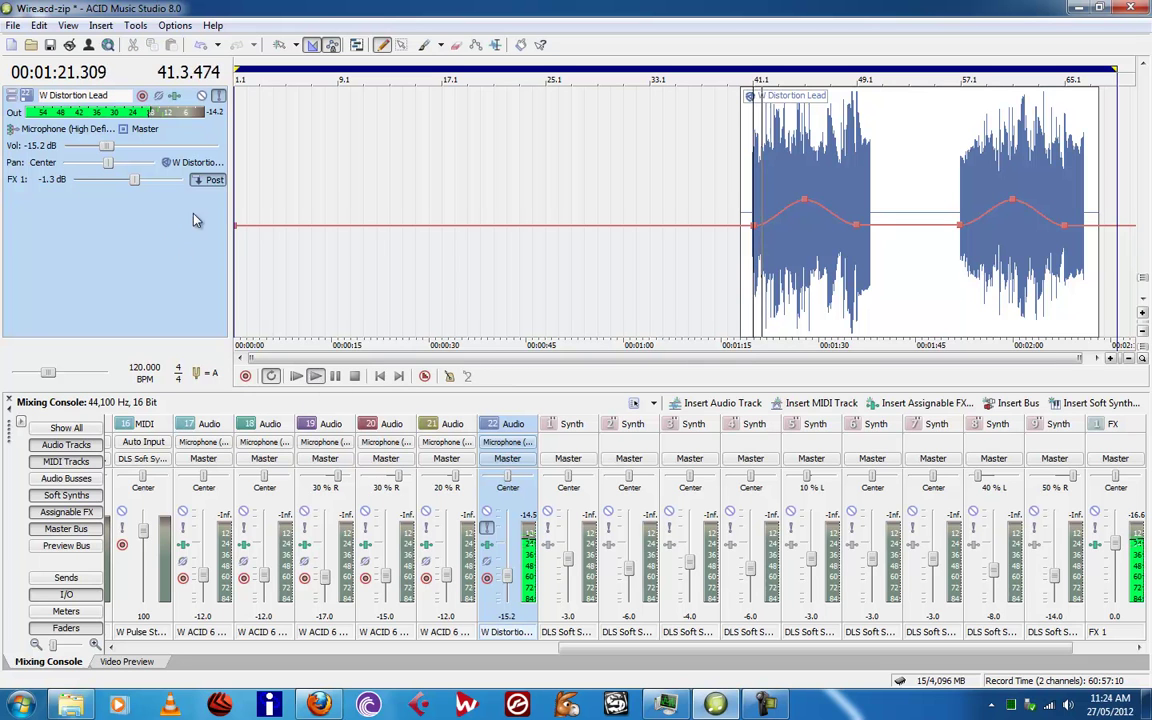
drag(134, 180, 170, 193)
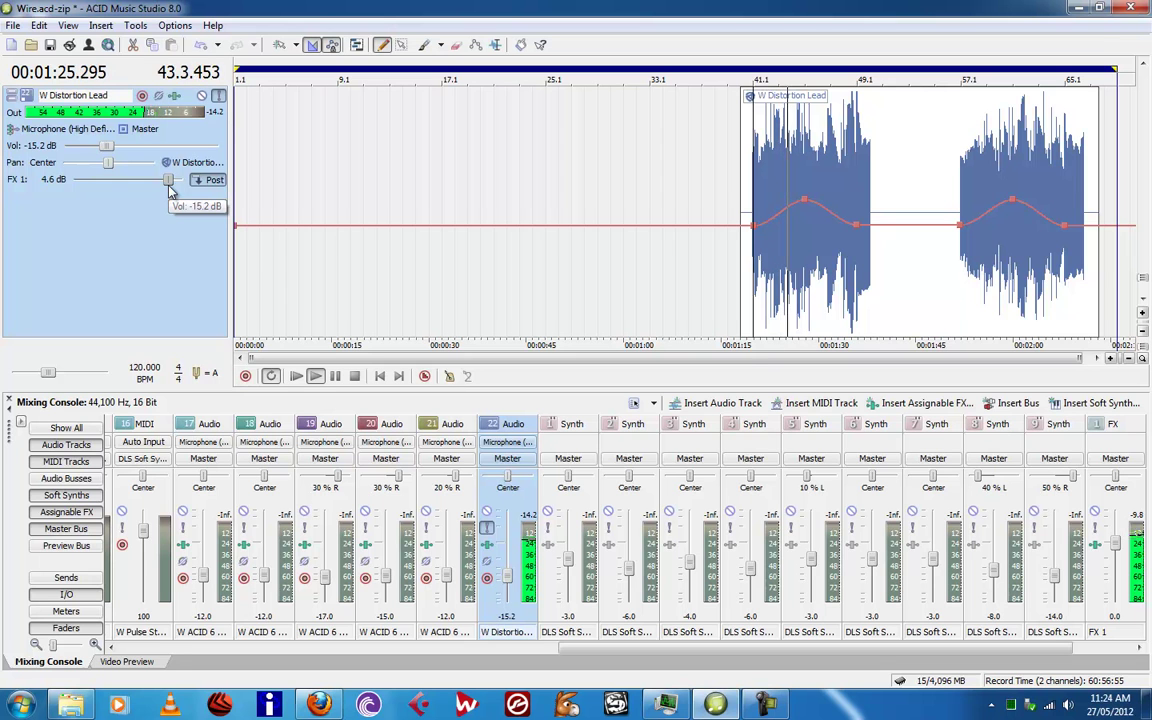
Set the FX 1 reverb to the Wide open hall room type with room size 63.5% and liveliness 79%.
click(1095, 546)
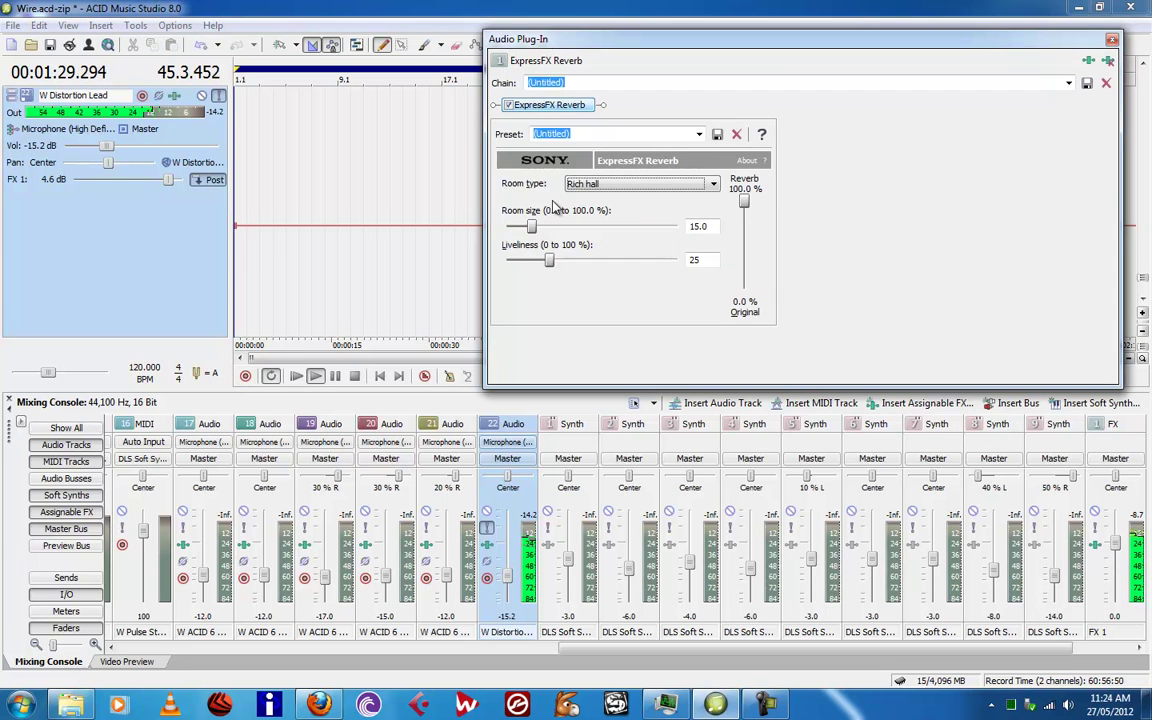
click(600, 184)
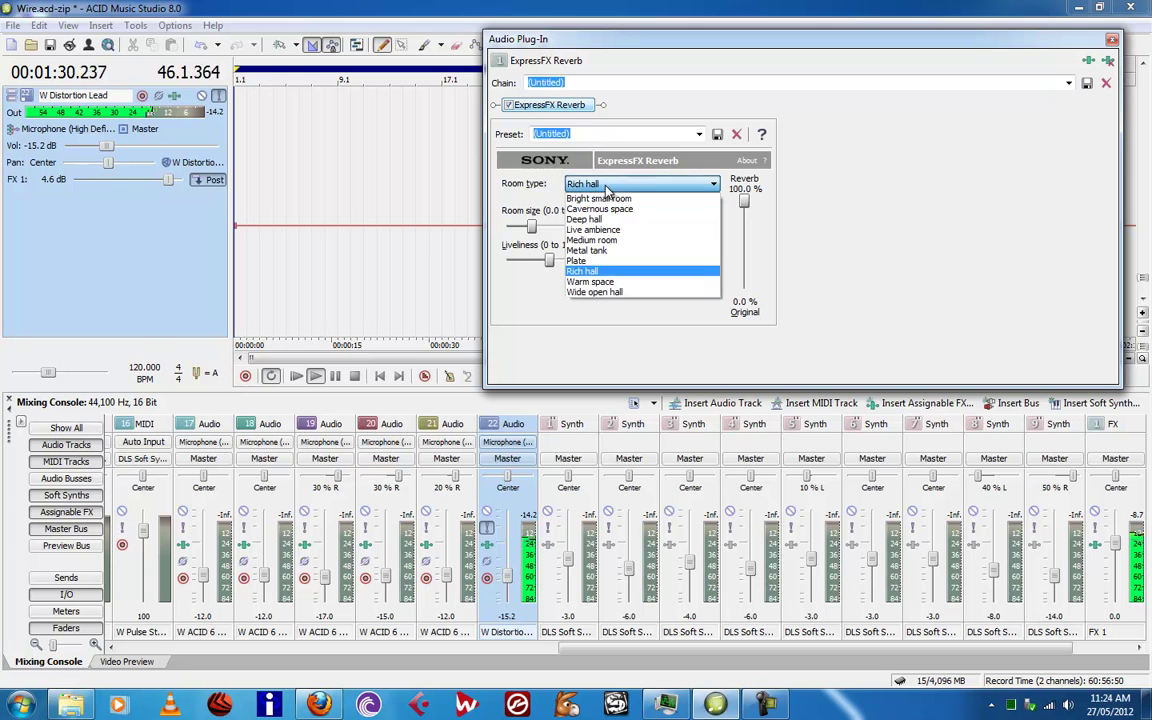
click(612, 293)
drag(553, 268, 615, 262)
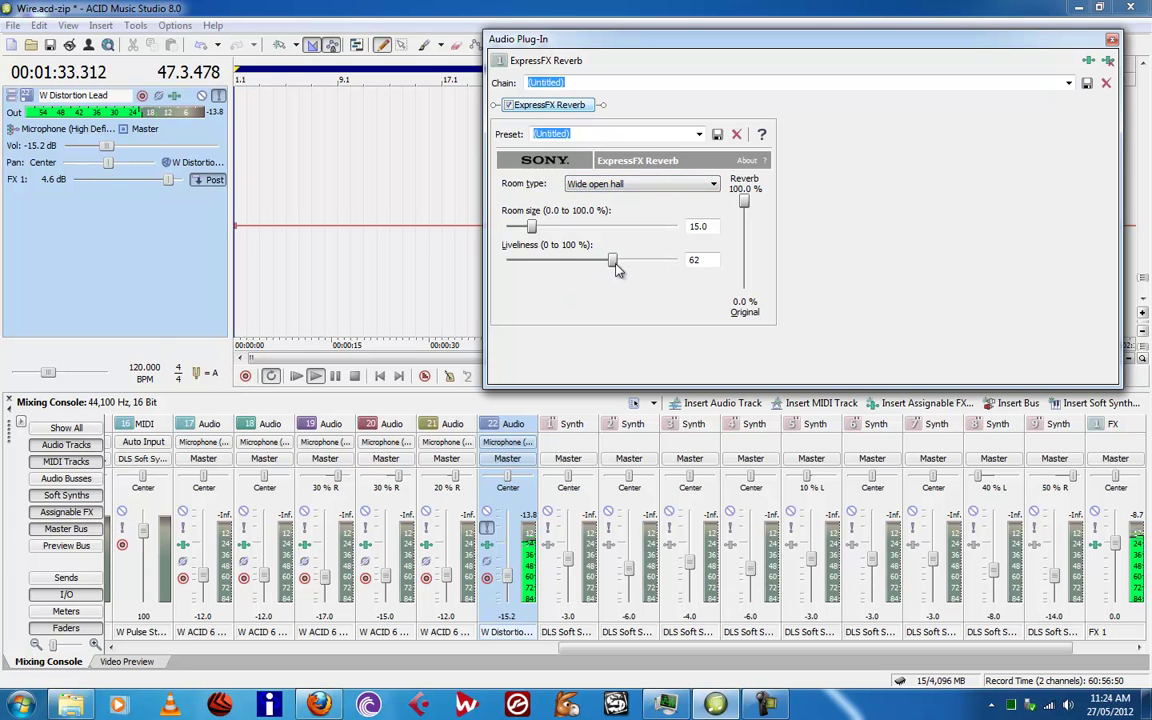
drag(517, 227, 619, 232)
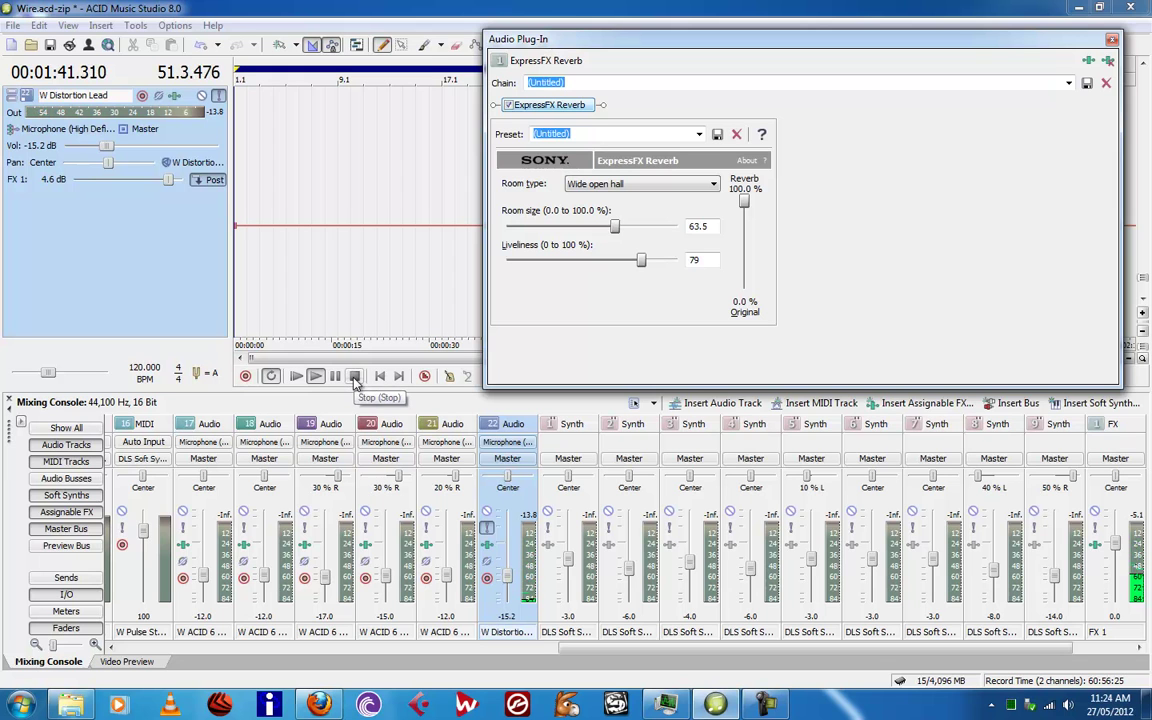
Replay the lead, lower its FX 1 send to -Inf for comparison, and close the reverb settings after stopping playback.
click(356, 377)
click(316, 378)
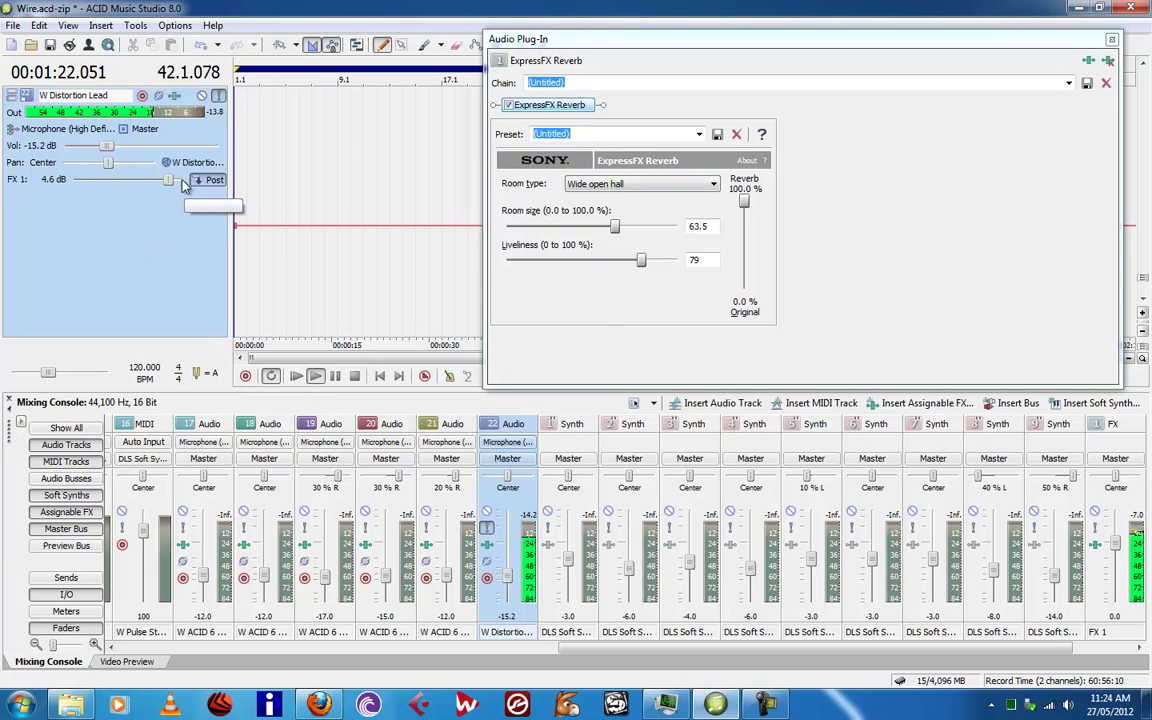
drag(168, 179, 73, 180)
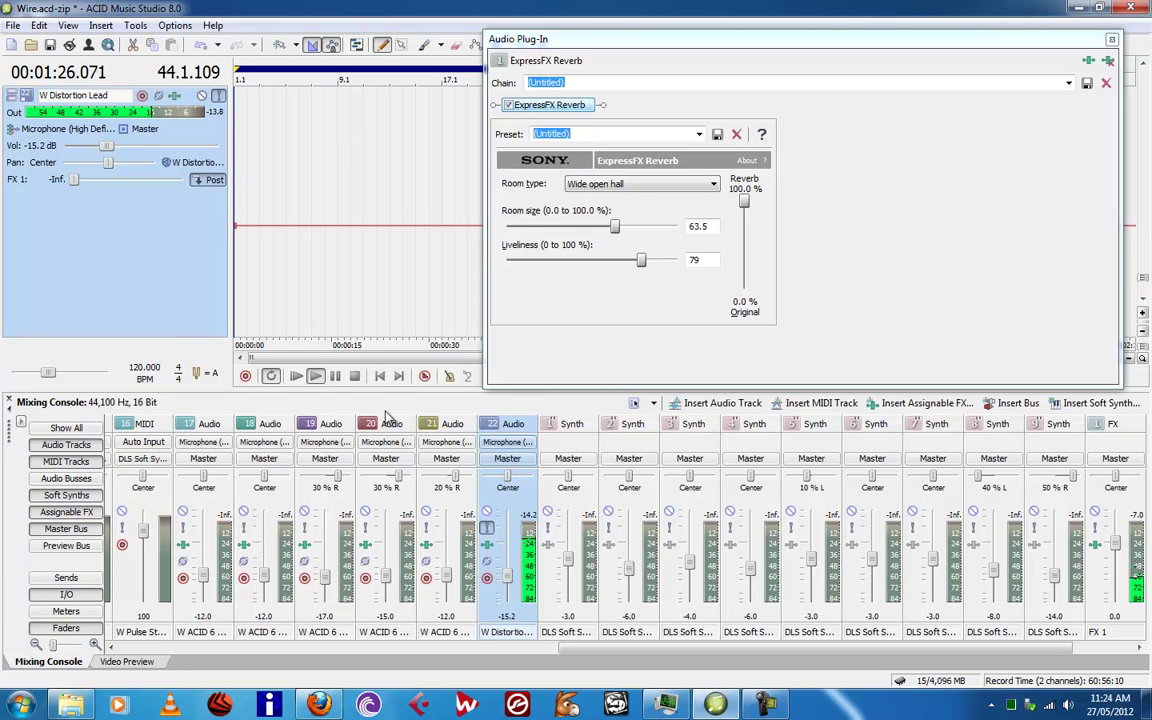
key(space)
key(alt+F4)
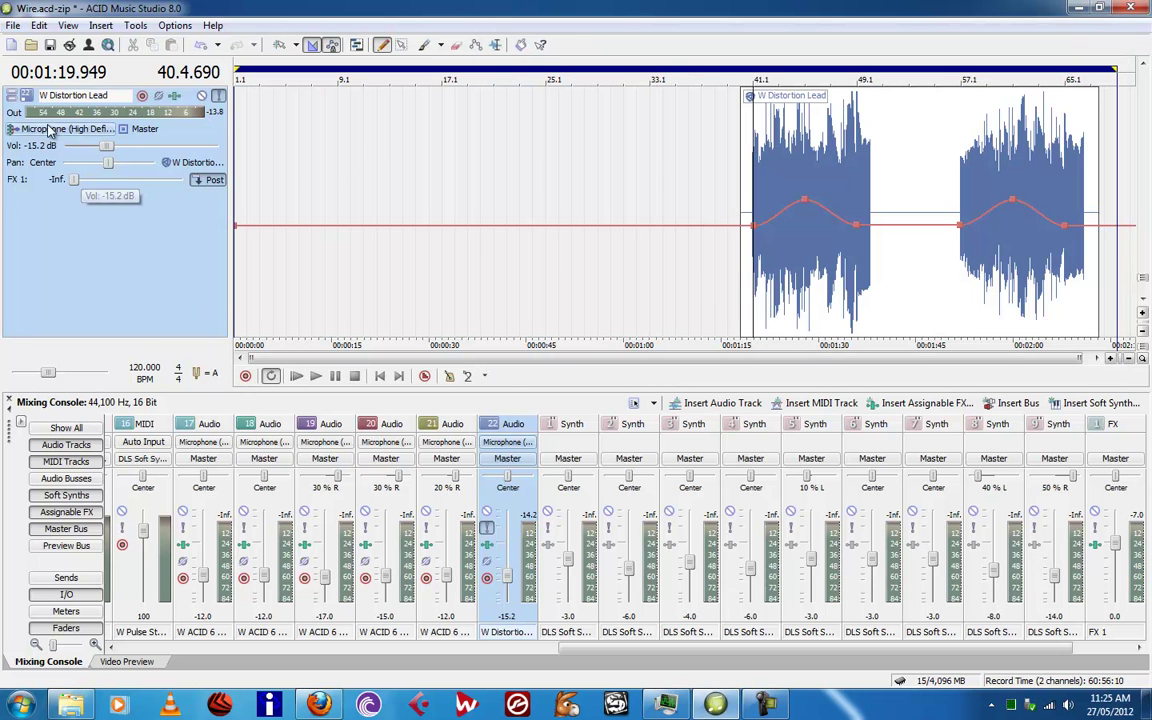
Restore the view of all tracks, solo track 17 instead of the lead, and start playback.
click(12, 96)
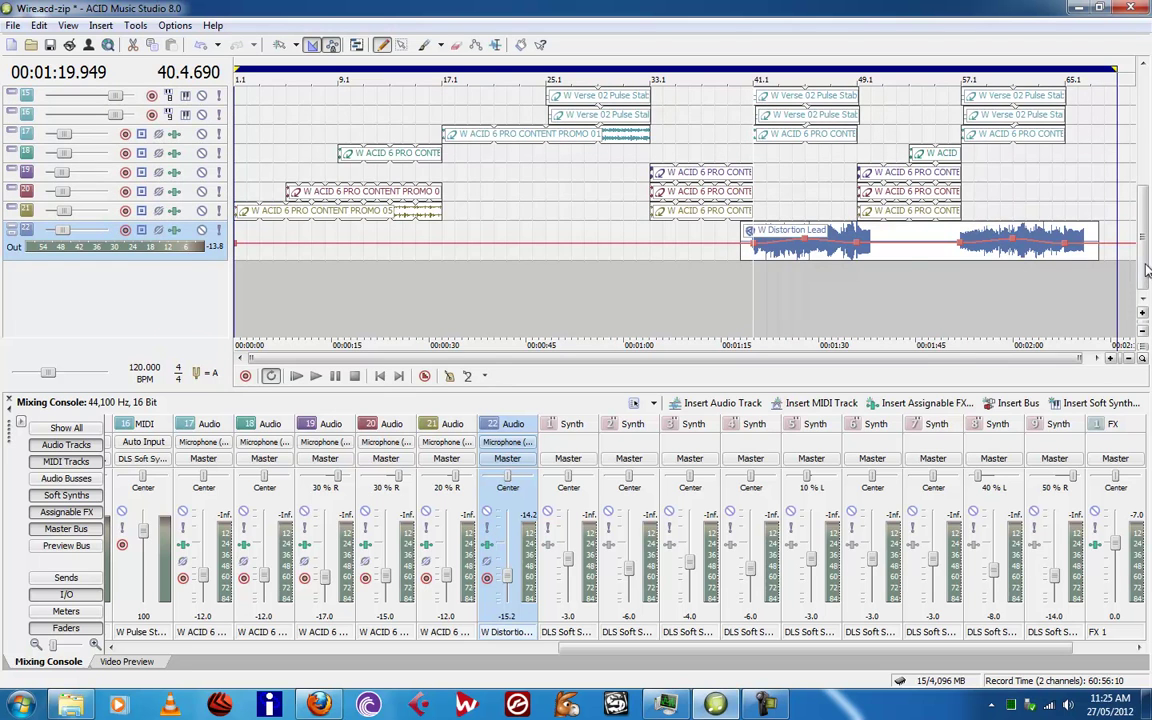
drag(1147, 270, 1148, 238)
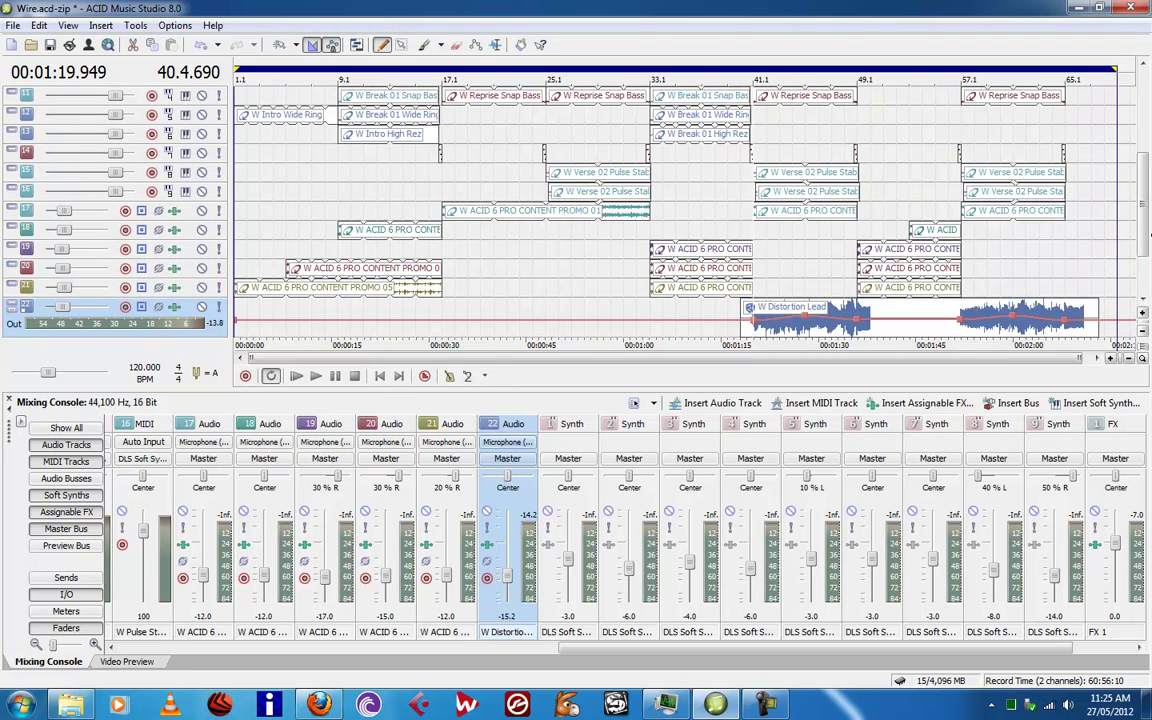
click(218, 211)
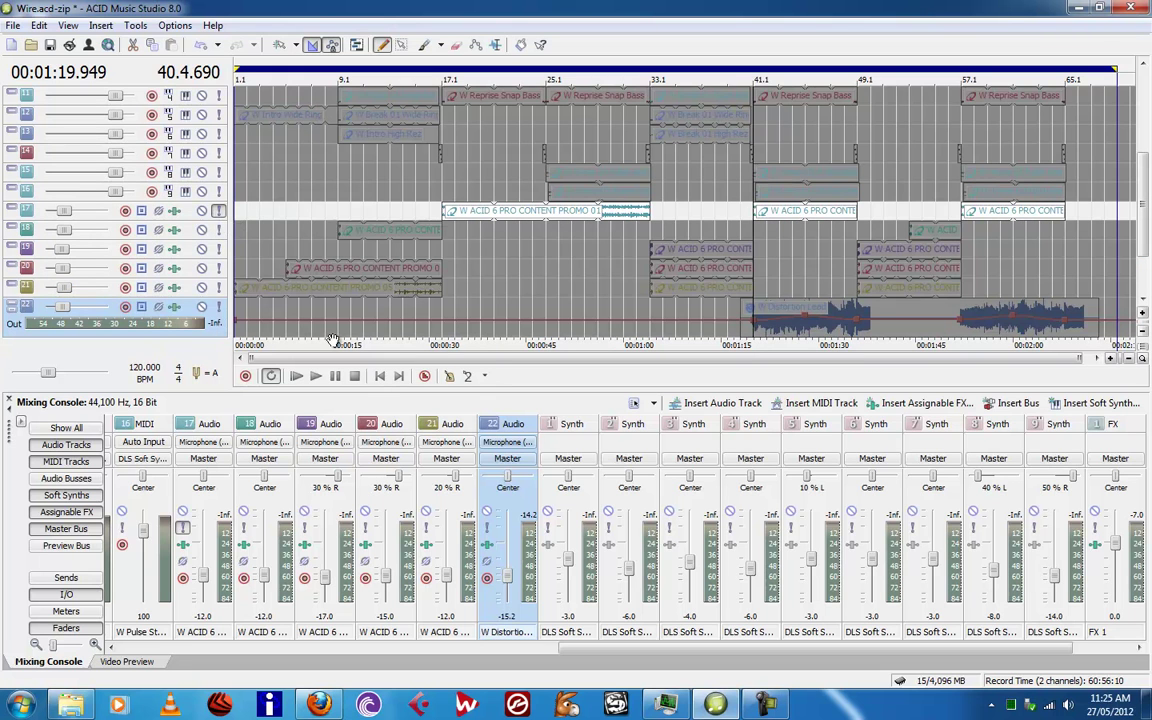
click(316, 376)
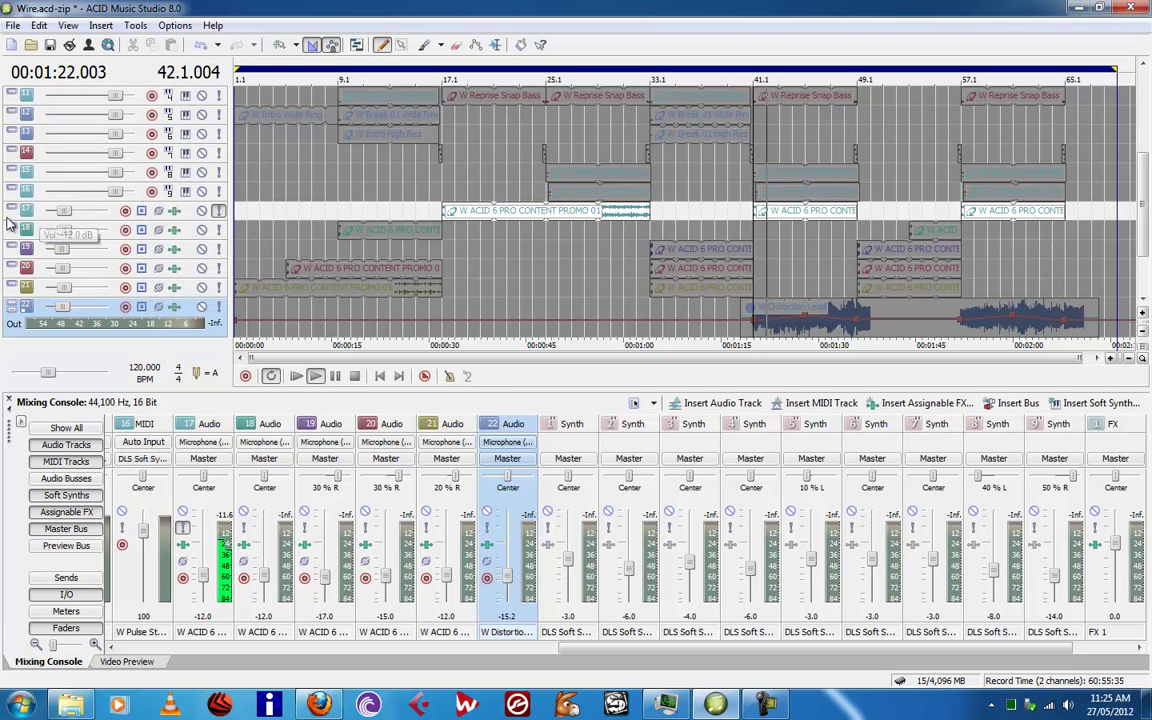
Maximize track 17, raise its FX 1 send to about 2.0 dB during playback, and stop playback.
click(14, 212)
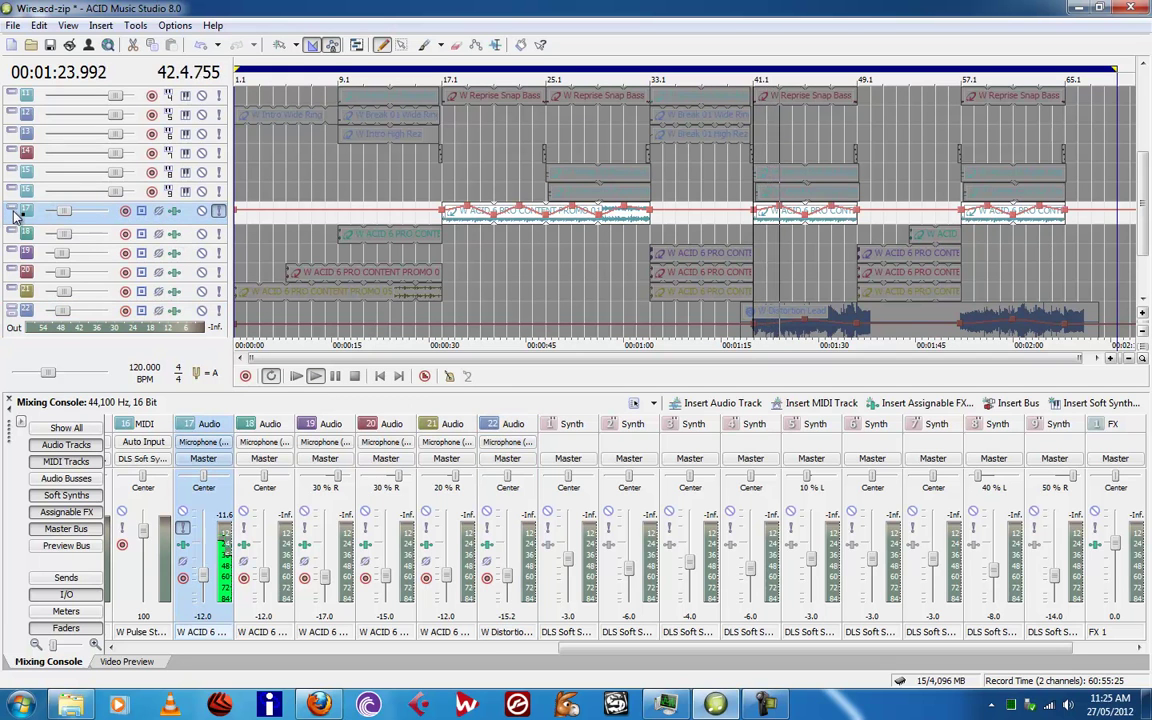
drag(13, 226, 12, 243)
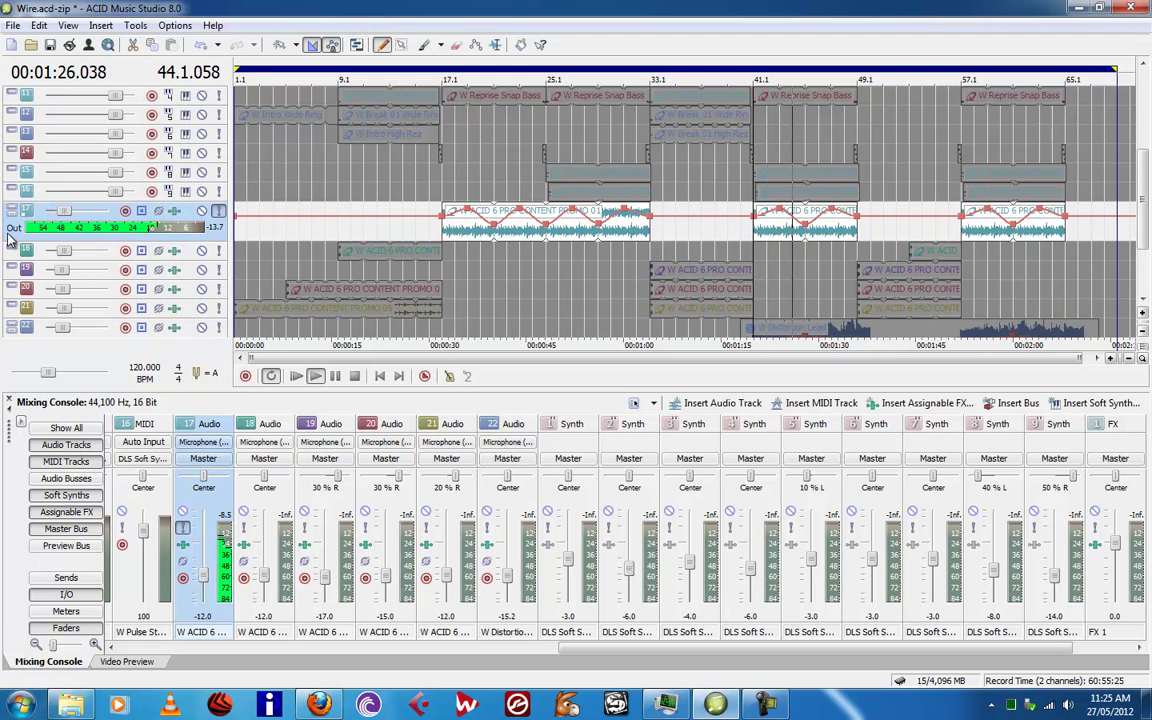
double_click(12, 212)
drag(77, 184, 155, 185)
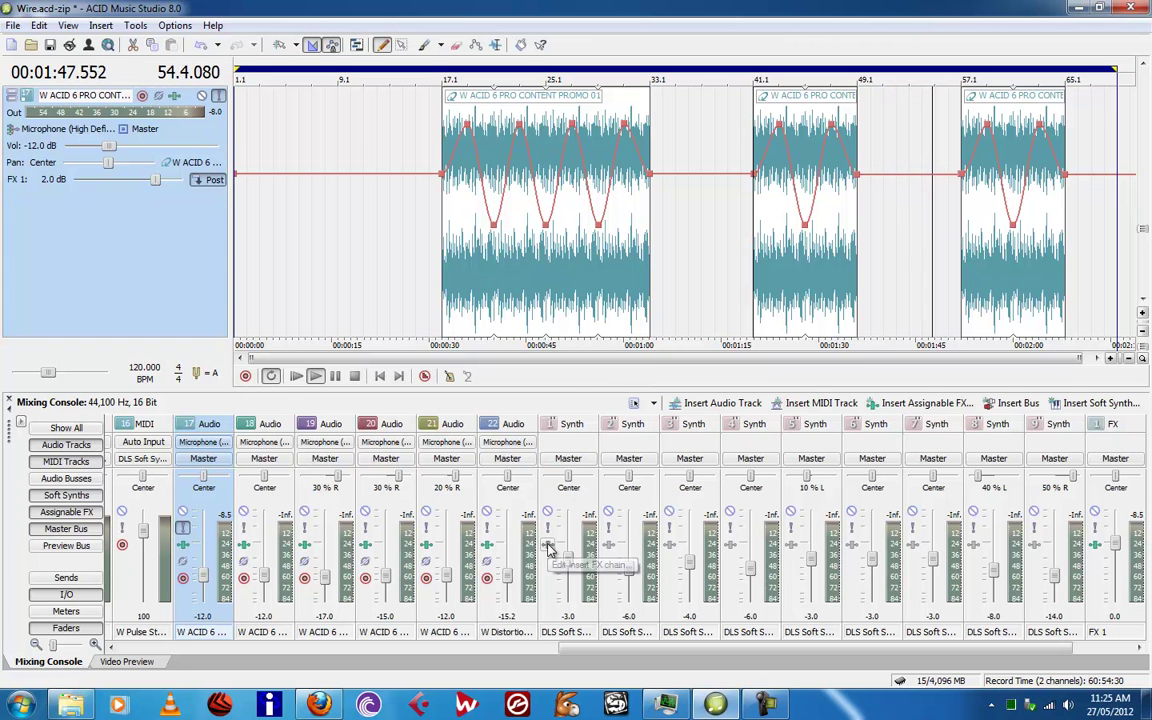
key(space)
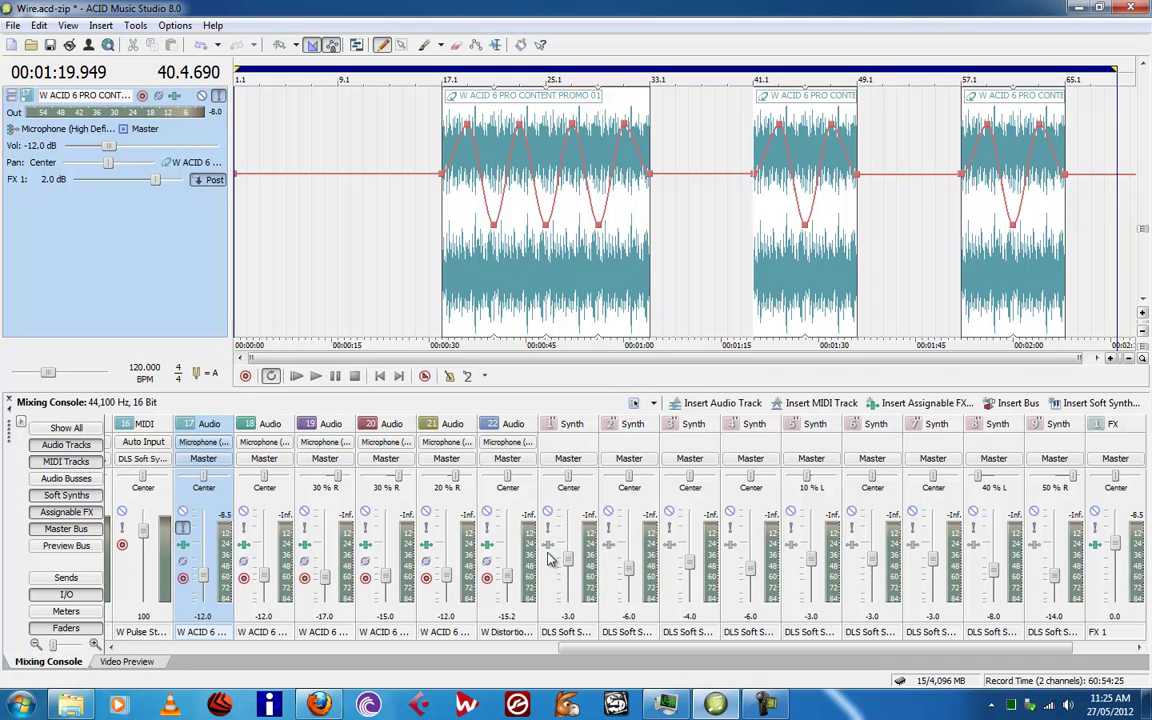